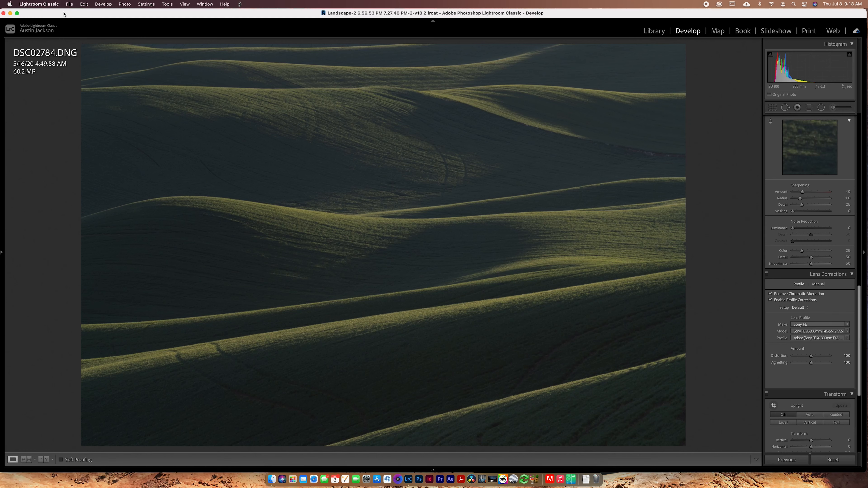
Open the DSC02784 photo in Photoshop as a Smart Object.
{"action": "left_click", "coordinate": [124, 4]}
{"action": "mouse_move", "coordinate": [127, 45]}
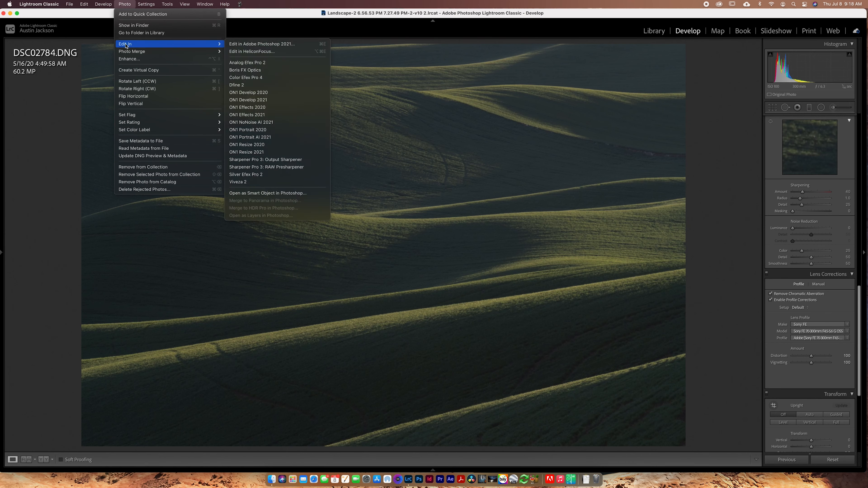
{"action": "left_click", "coordinate": [249, 194]}
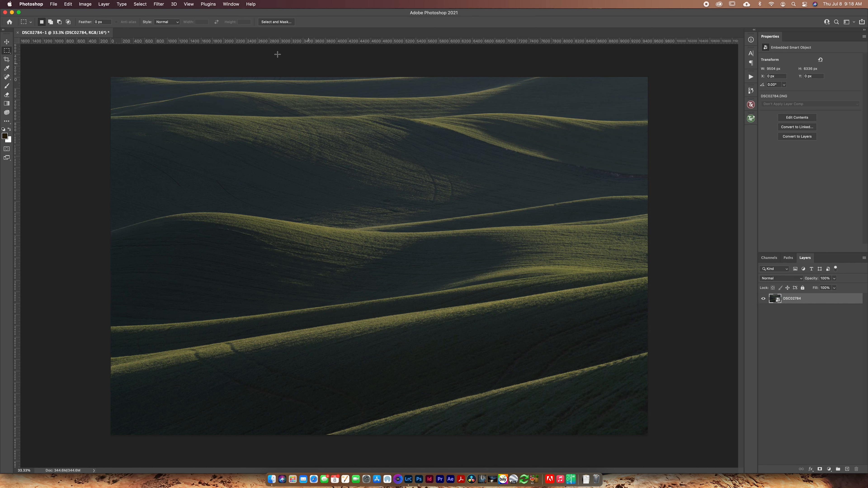
Apply a Camera Raw filter with Contrast +8, Highlights -26, Shadows +22, Whites +32 and Blacks +7, and adjust Texture and Clarity.
{"action": "left_click", "coordinate": [161, 4]}
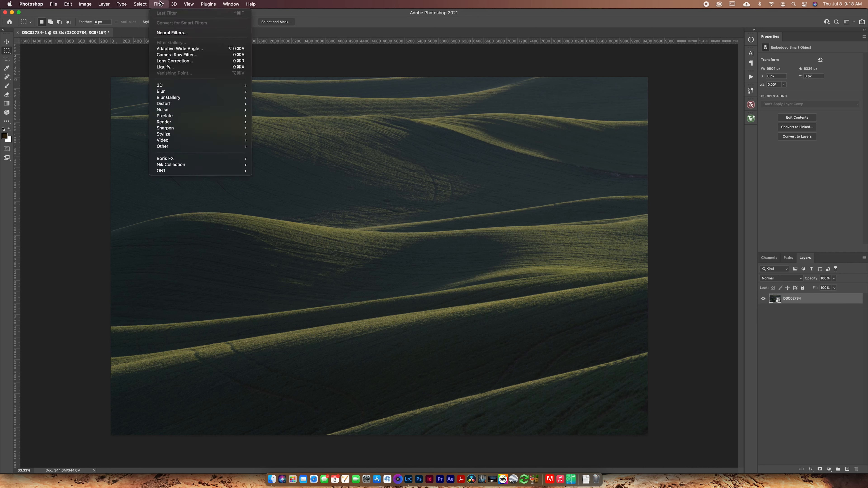
{"action": "left_click", "coordinate": [165, 55]}
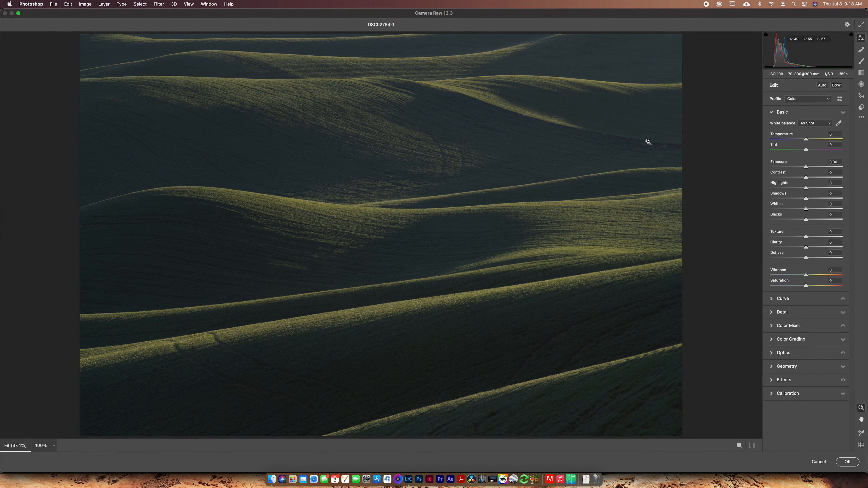
{"action": "left_click_drag", "start_coordinate": [806, 188], "coordinate": [809, 219]}
{"action": "left_click_drag", "start_coordinate": [807, 178], "coordinate": [809, 179]}
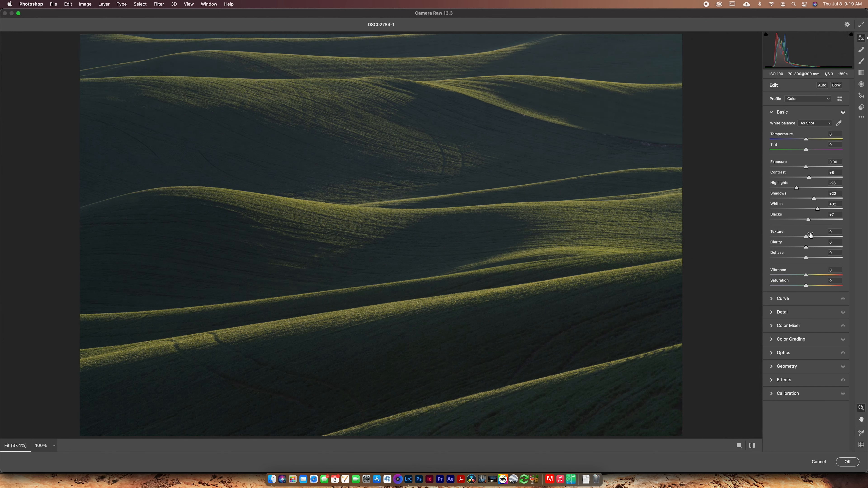
{"action": "left_click_drag", "start_coordinate": [814, 239], "coordinate": [811, 247]}
{"action": "left_click", "coordinate": [847, 462]}
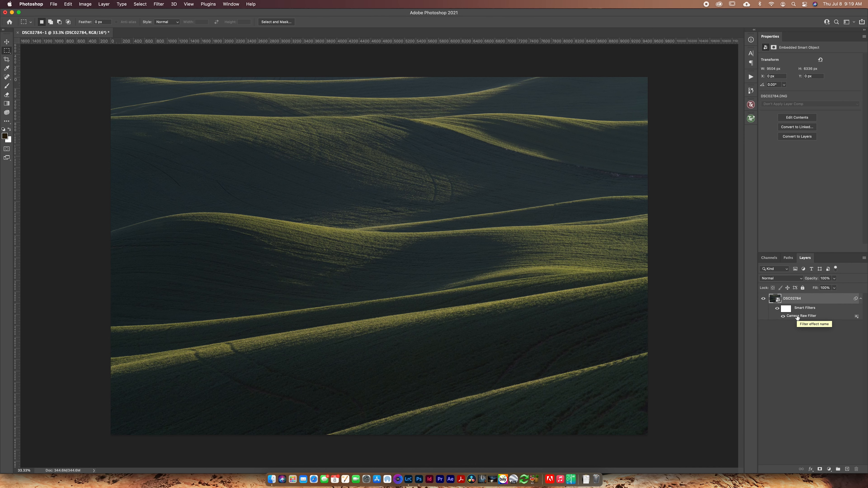
Add a Curves adjustment layer, anchor the shadows near the low end, and raise the midtones to input 108, output 129.
{"action": "left_click", "coordinate": [830, 469]}
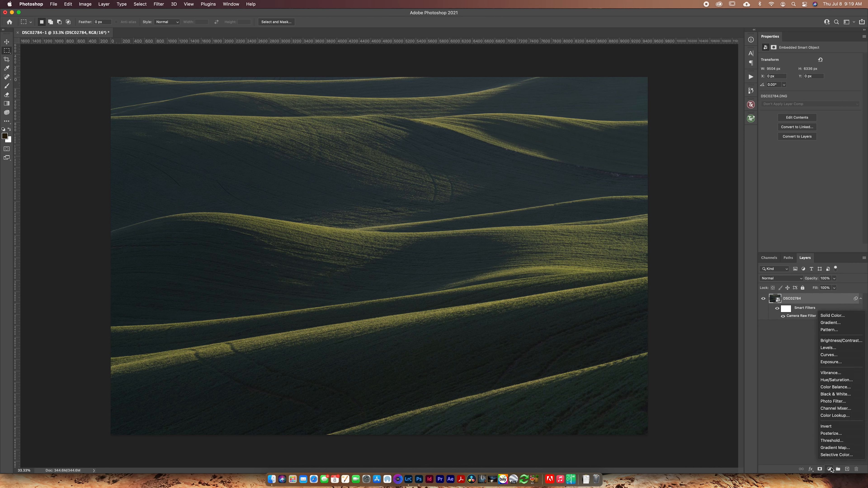
{"action": "left_click", "coordinate": [801, 419]}
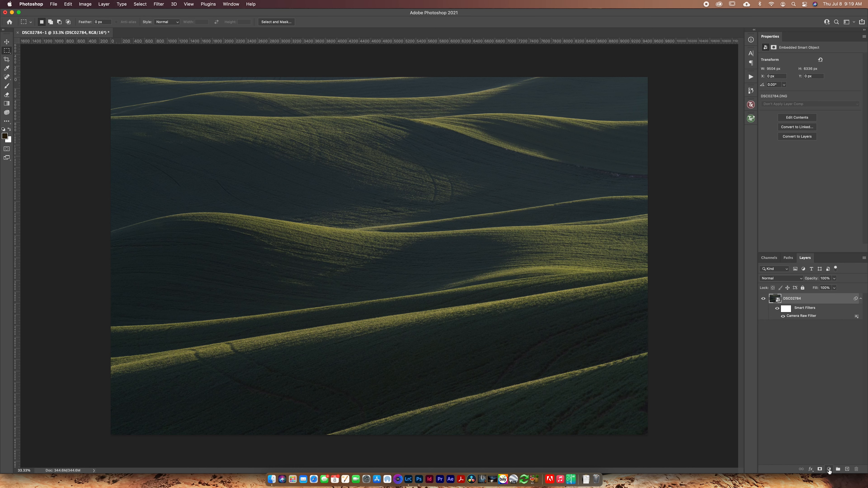
{"action": "left_click", "coordinate": [829, 469]}
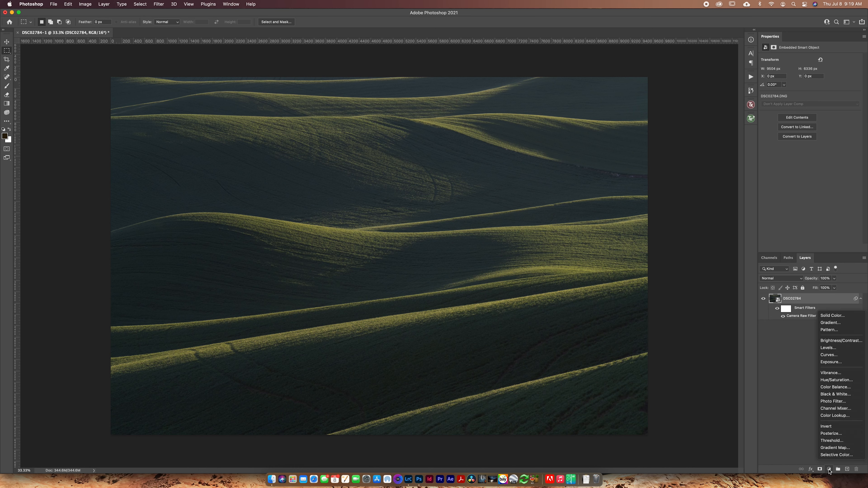
{"action": "left_click", "coordinate": [832, 355]}
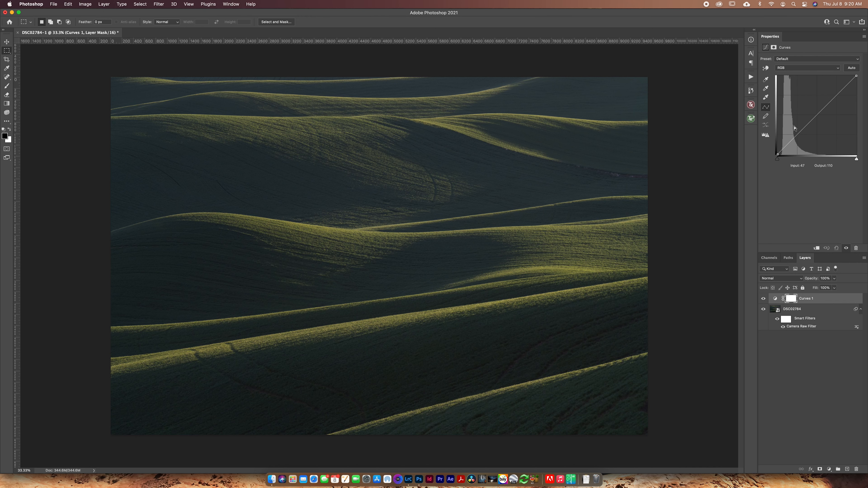
{"action": "left_click_drag", "start_coordinate": [782, 149], "coordinate": [783, 150]}
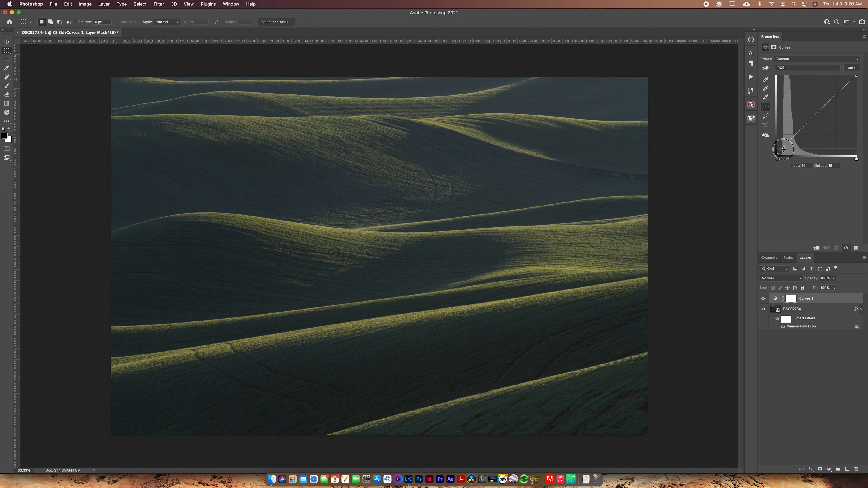
{"action": "left_click_drag", "start_coordinate": [812, 120], "coordinate": [811, 114]}
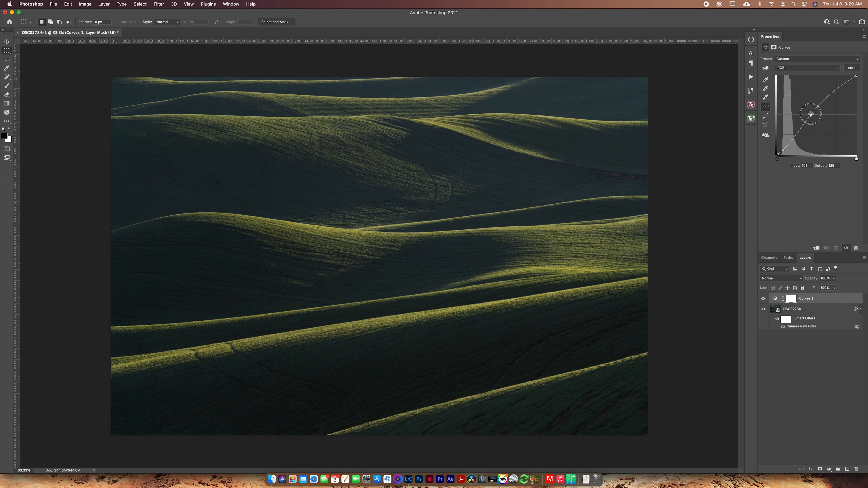
Refine the shadow anchor, set the Curves midtone point to input 110, output 122, and compare the image without and with the layer.
{"action": "left_click", "coordinate": [783, 149]}
{"action": "left_click_drag", "start_coordinate": [783, 150], "coordinate": [782, 149]}
{"action": "left_click_drag", "start_coordinate": [811, 114], "coordinate": [813, 117]}
{"action": "left_click", "coordinate": [763, 299]}
{"action": "left_click", "coordinate": [764, 299]}
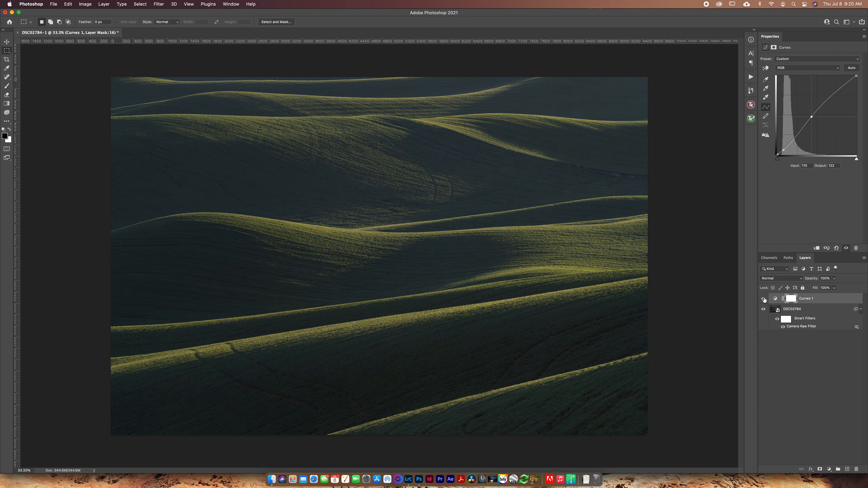
Add a Color Balance layer with midtones at Cyan-Red -1, Magenta-Green -3 and Yellow-Blue -10, and compare the image without and with it.
{"action": "left_click", "coordinate": [829, 469]}
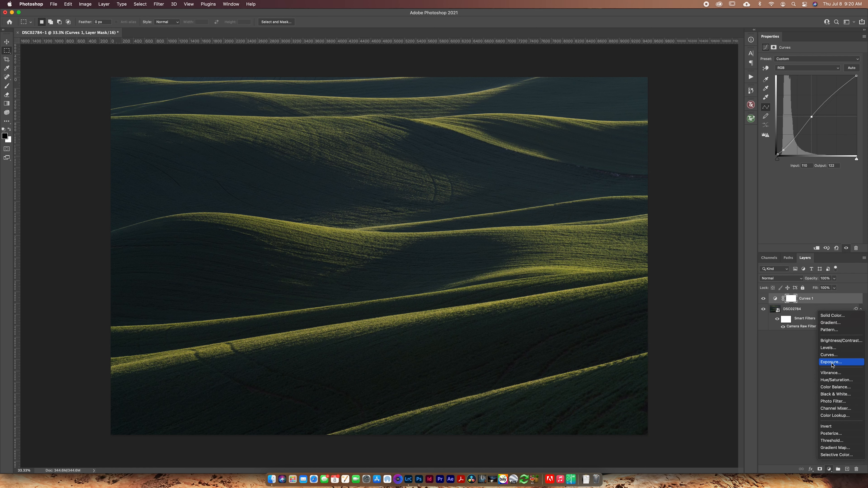
{"action": "left_click", "coordinate": [834, 387]}
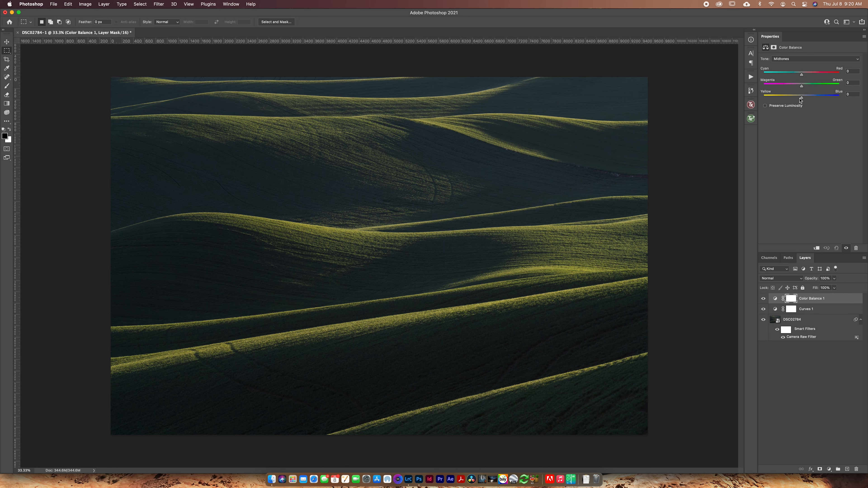
{"action": "left_click", "coordinate": [854, 96]}
{"action": "left_click", "coordinate": [852, 84]}
{"action": "left_click", "coordinate": [856, 71]}
{"action": "left_click", "coordinate": [762, 301]}
{"action": "left_click", "coordinate": [762, 300]}
{"action": "left_click", "coordinate": [762, 301]}
{"action": "left_click", "coordinate": [762, 301]}
{"action": "left_click", "coordinate": [762, 301]}
Add a Hue/Saturation adjustment layer with Saturation +13 and compare the image without and with it.
{"action": "left_click", "coordinate": [829, 470]}
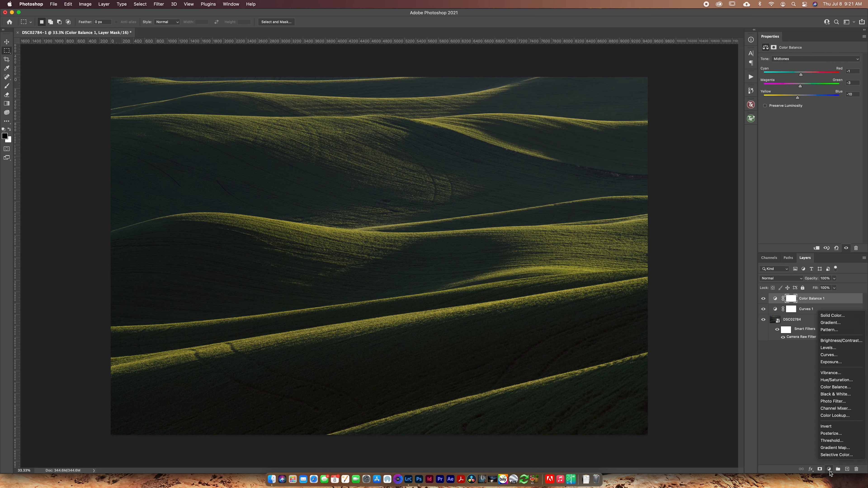
{"action": "left_click", "coordinate": [828, 381]}
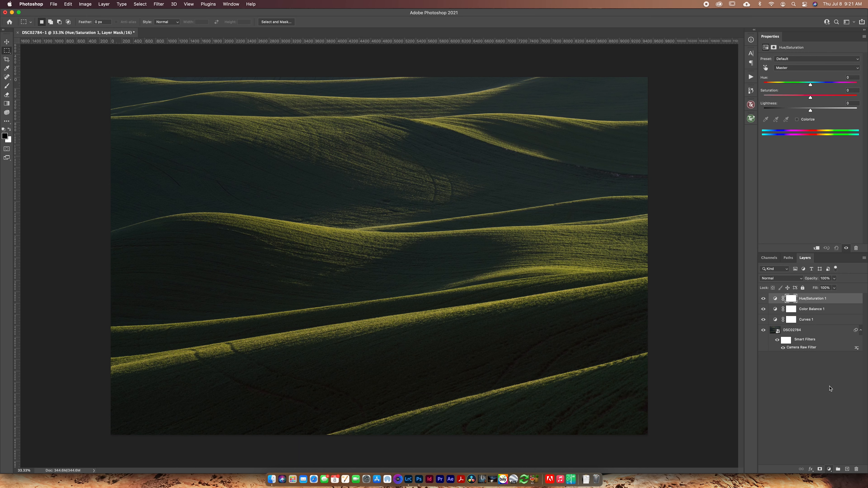
{"action": "left_click_drag", "start_coordinate": [810, 97], "coordinate": [816, 98]}
{"action": "left_click", "coordinate": [764, 299]}
{"action": "left_click", "coordinate": [764, 299]}
Add a second Curves adjustment layer and mask it to the Highlights using Color Range with Fuzziness 92% and Range 156.
{"action": "left_click", "coordinate": [829, 469]}
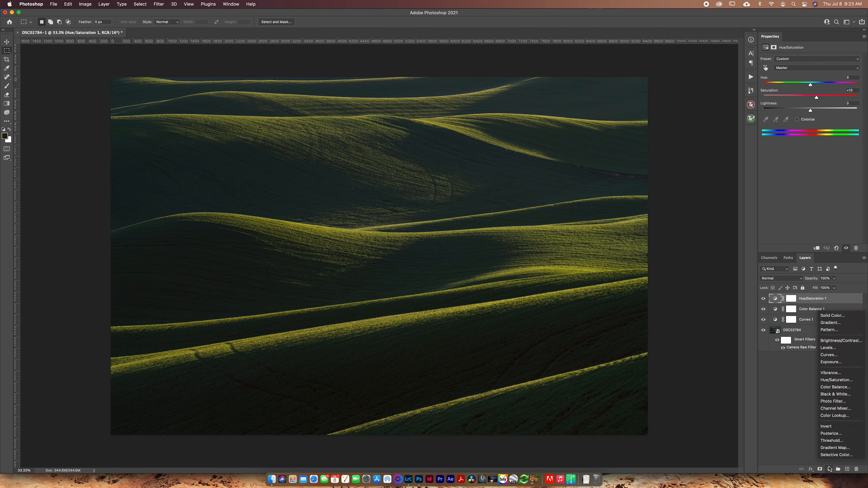
{"action": "left_click", "coordinate": [829, 355]}
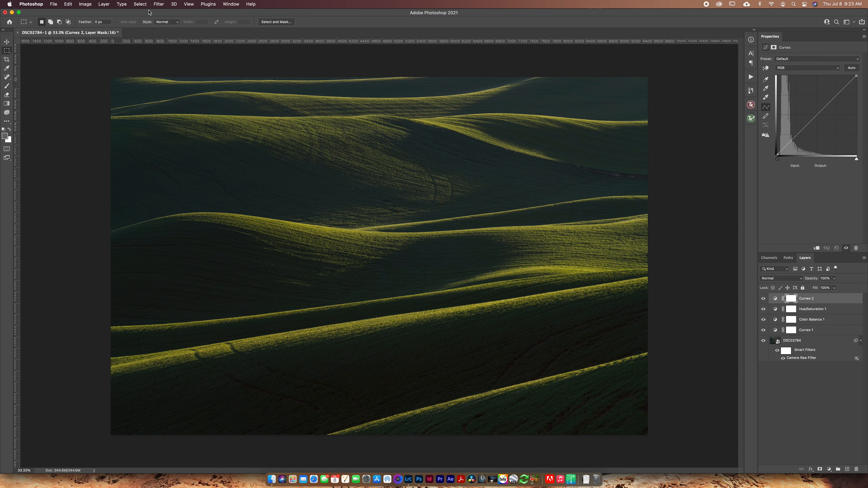
{"action": "left_click", "coordinate": [143, 4]}
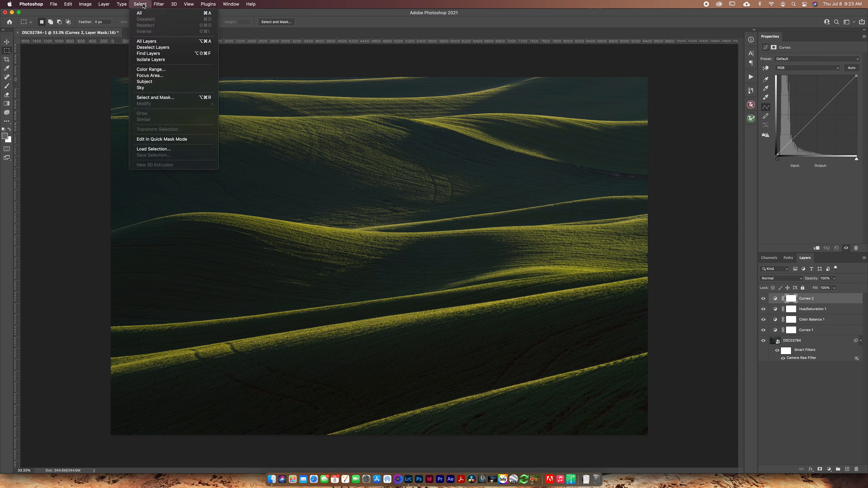
{"action": "left_click", "coordinate": [148, 70]}
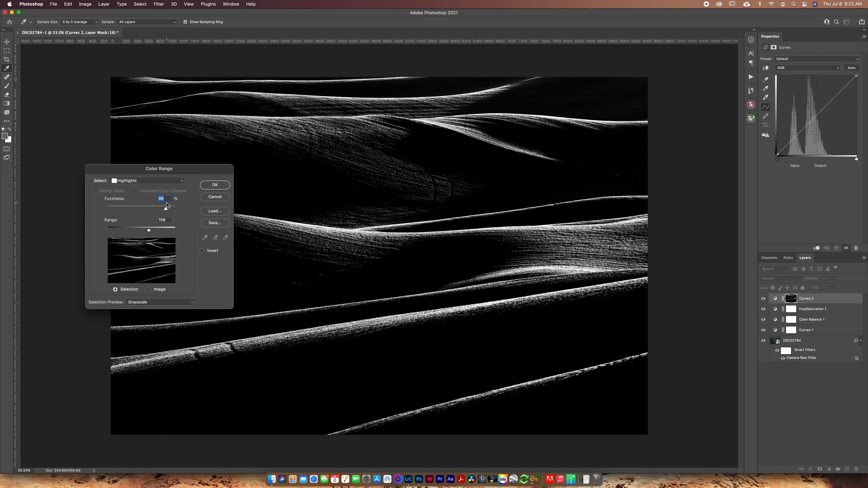
{"action": "mouse_move", "coordinate": [166, 210]}
{"action": "left_mouse_down"}
{"action": "mouse_move", "coordinate": [155, 209]}
{"action": "mouse_move", "coordinate": [171, 211]}
{"action": "left_mouse_up"}
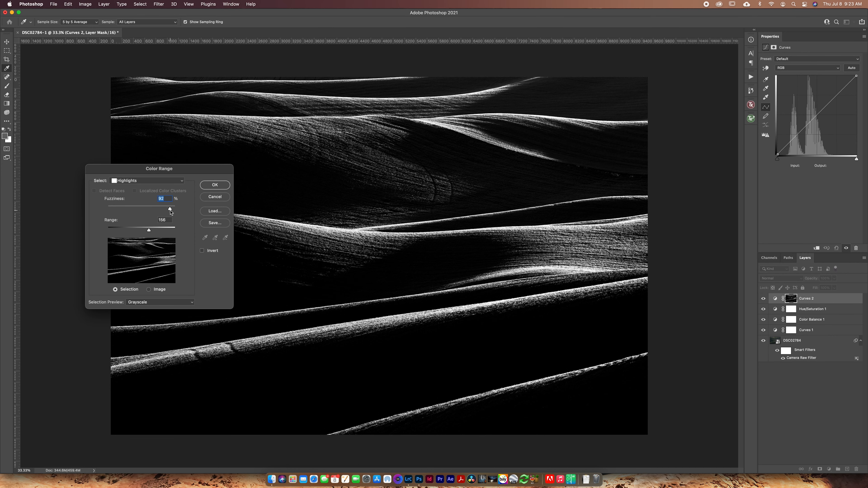
{"action": "left_click", "coordinate": [206, 186]}
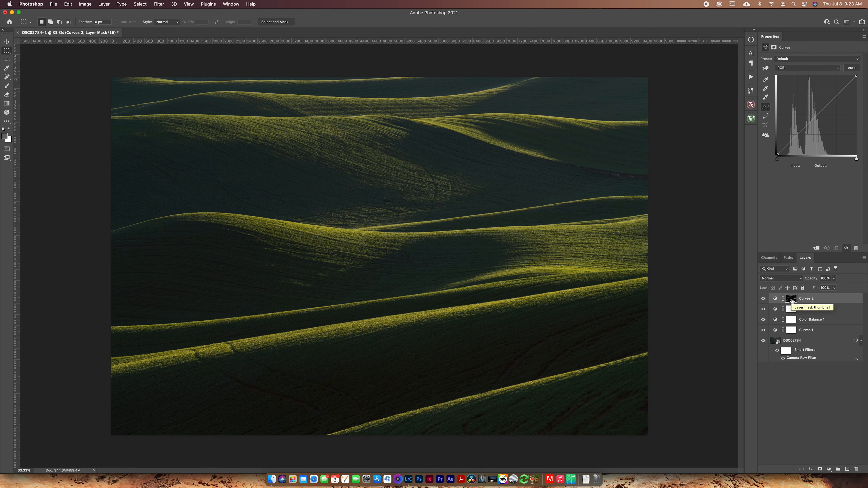
Inspect the highlights mask, raise the Curves 2 curve to about input 78, output 99, and compare the image without and with the layer.
{"action": "left_click", "coordinate": [791, 300], "text": "alt"}
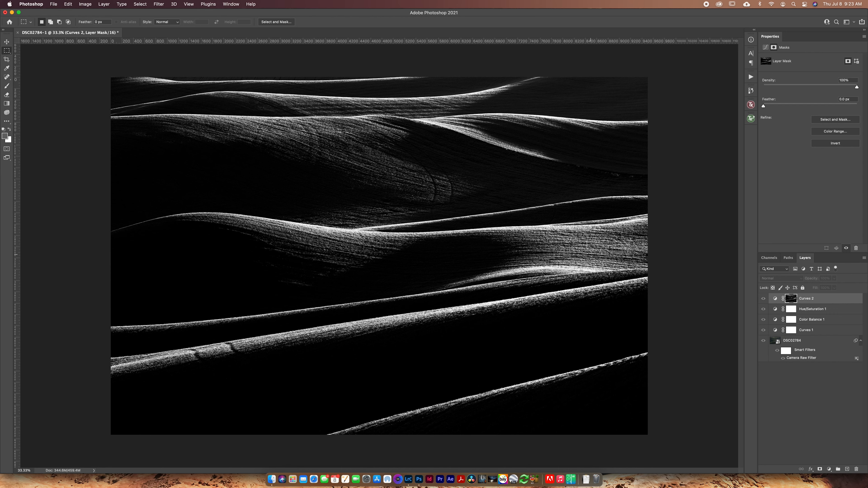
{"action": "left_click", "coordinate": [773, 300]}
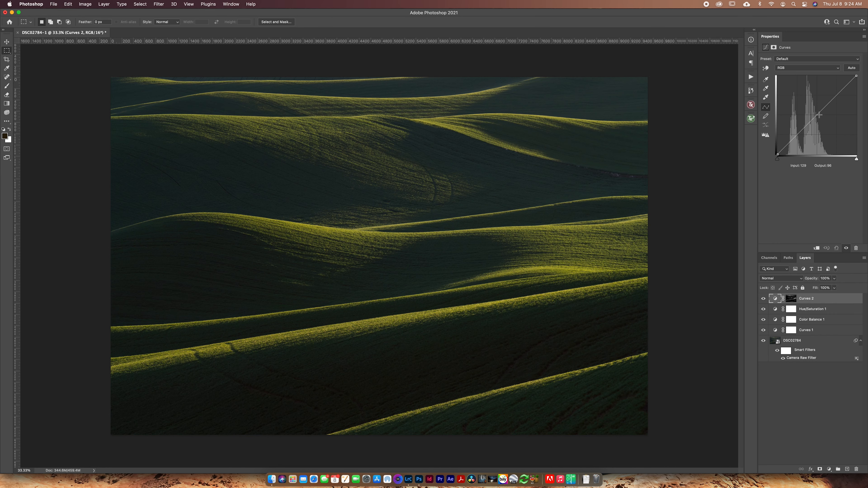
{"action": "left_click_drag", "start_coordinate": [818, 103], "coordinate": [801, 126]}
{"action": "left_click", "coordinate": [762, 299]}
{"action": "left_click", "coordinate": [763, 300]}
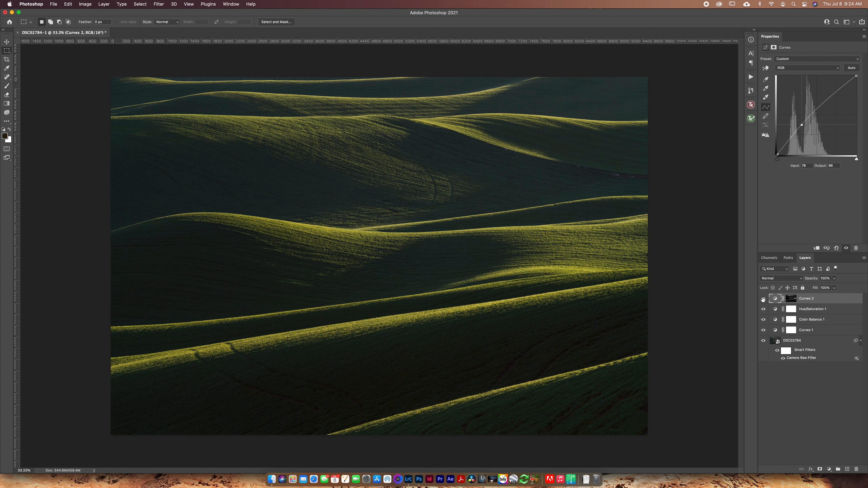
{"action": "left_click", "coordinate": [762, 300]}
{"action": "left_click", "coordinate": [762, 300]}
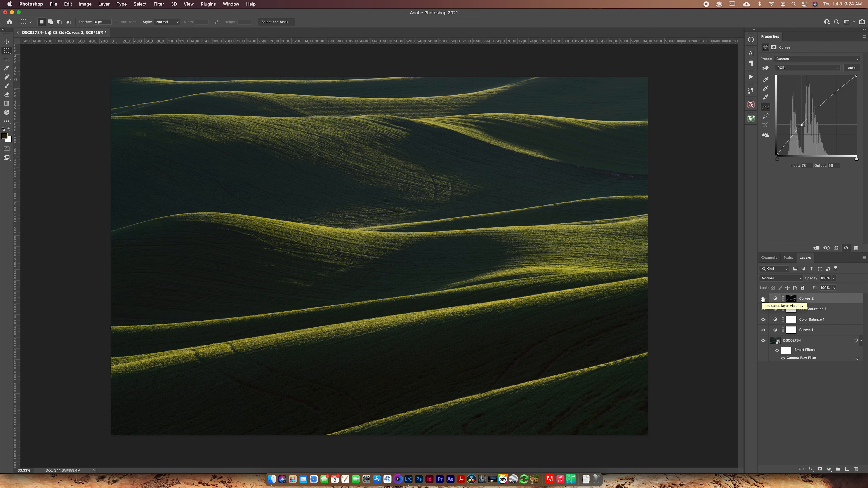
{"action": "left_click", "coordinate": [762, 300]}
{"action": "left_click", "coordinate": [762, 299]}
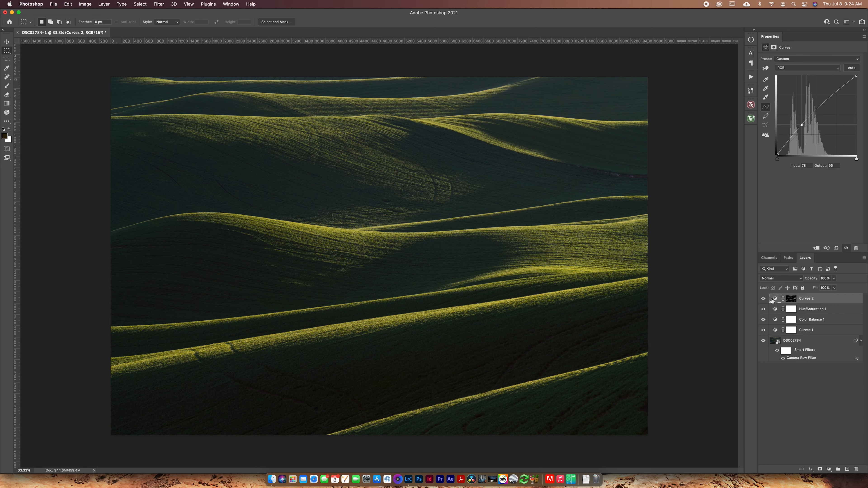
{"action": "left_click", "coordinate": [763, 299]}
{"action": "left_click", "coordinate": [763, 299]}
Stamp all visible layers onto a new top layer and apply a Gaussian Blur with a radius of 50 pixels.
{"action": "key", "text": "super+shift+alt+n"}
{"action": "key", "text": "super+shift+alt+e"}
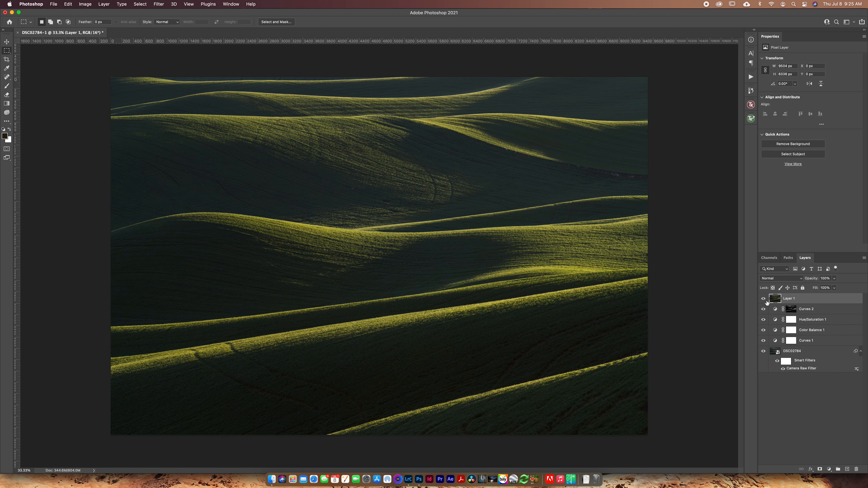
{"action": "left_click", "coordinate": [160, 5]}
{"action": "mouse_move", "coordinate": [171, 93]}
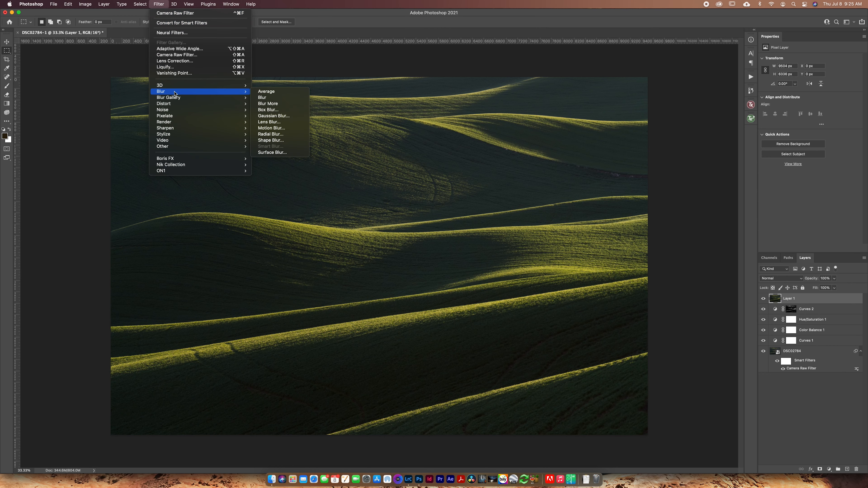
{"action": "left_click", "coordinate": [274, 115]}
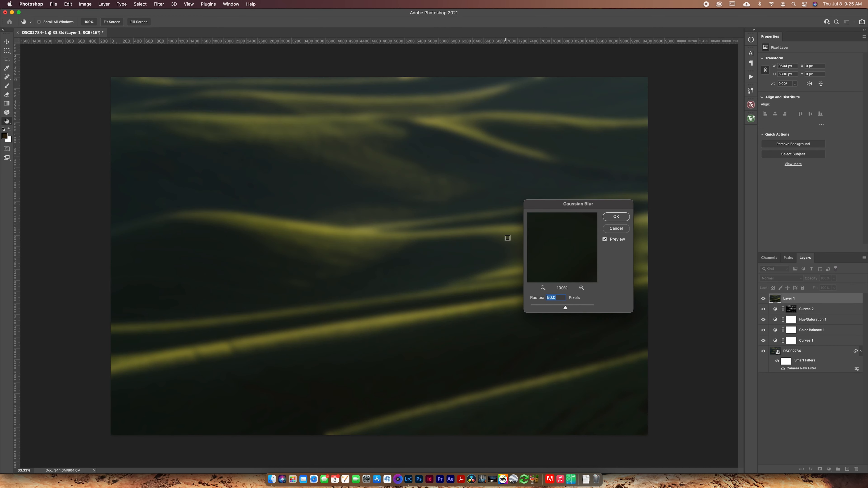
{"action": "left_click", "coordinate": [607, 219]}
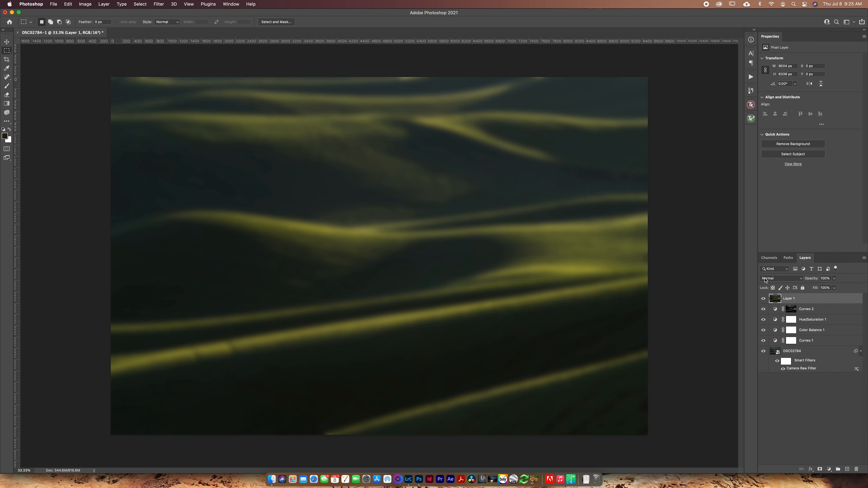
Set the blurred layer's blend mode to Soft Light and hide the layer to compare the image without it.
{"action": "left_click", "coordinate": [765, 279]}
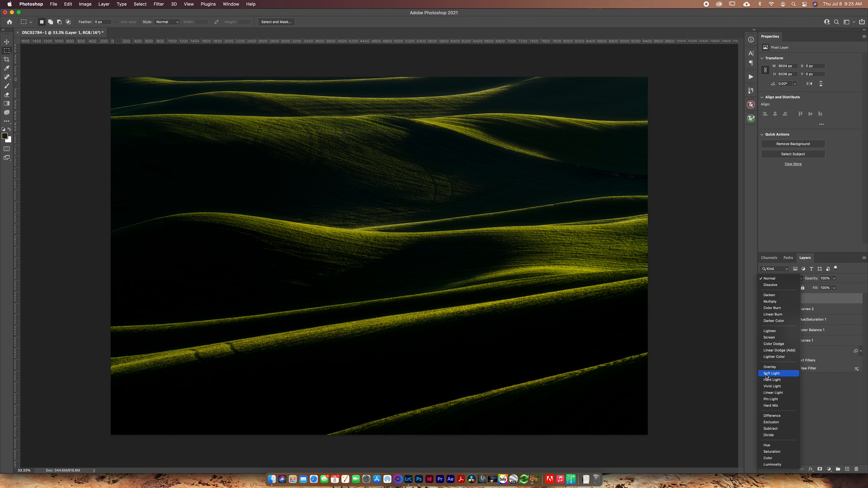
{"action": "left_click", "coordinate": [765, 374]}
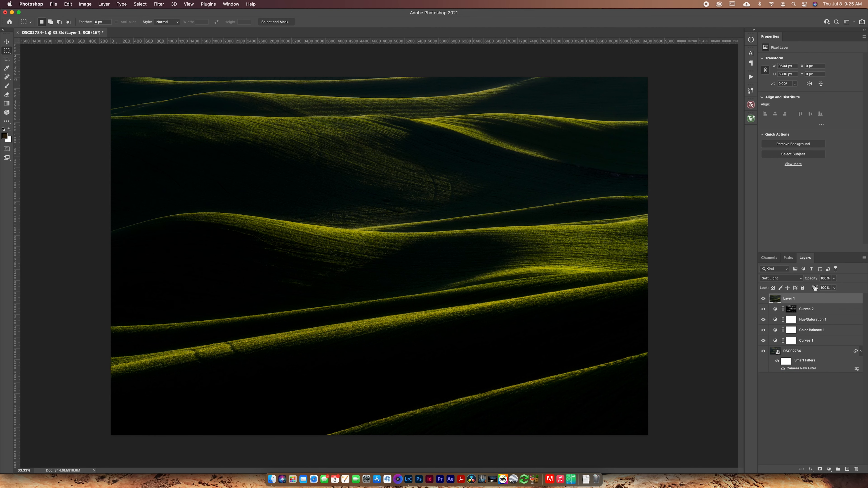
{"action": "left_click", "coordinate": [763, 299]}
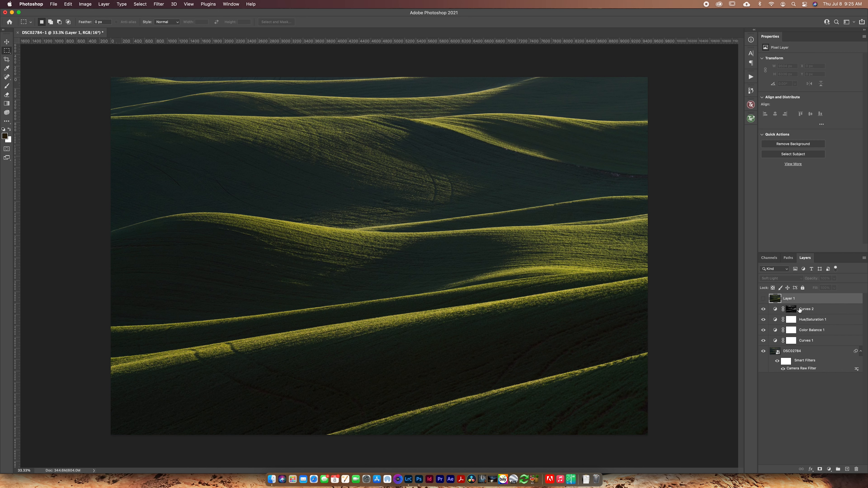
Mask the blurred Layer 1 to the Highlights using Color Range with Fuzziness 92% and Range 112.
{"action": "left_click", "coordinate": [792, 309]}
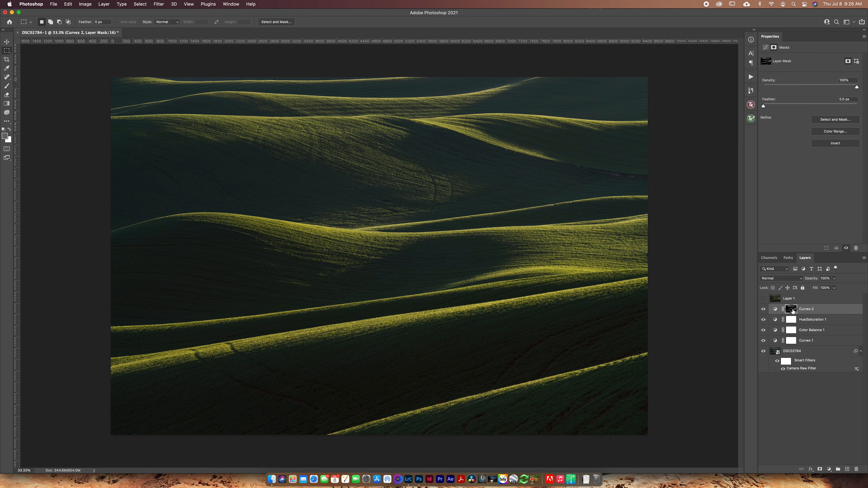
{"action": "left_click", "coordinate": [775, 301]}
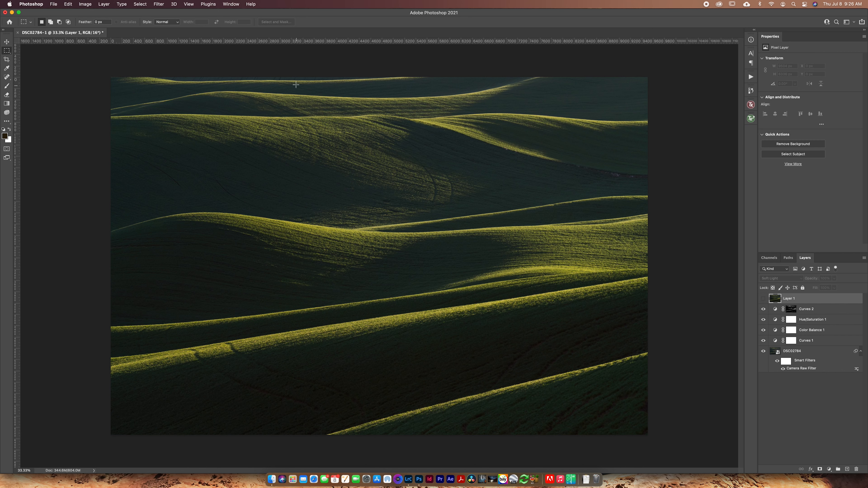
{"action": "left_click", "coordinate": [134, 3]}
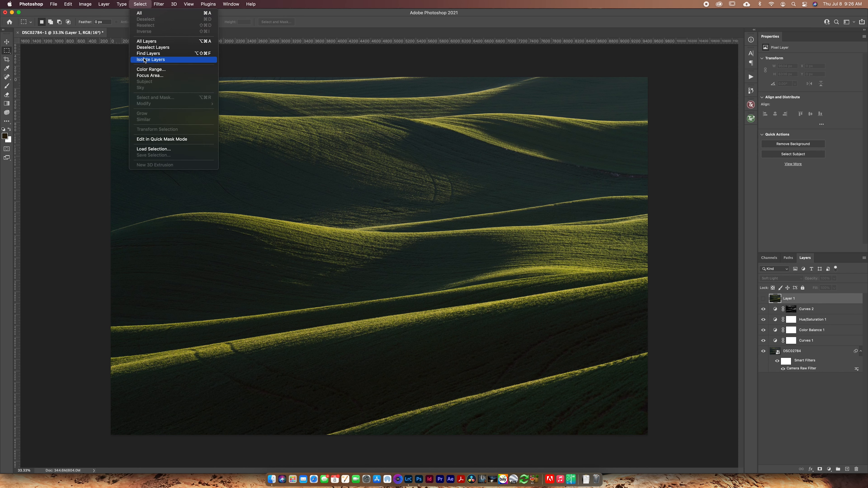
{"action": "left_click", "coordinate": [146, 69]}
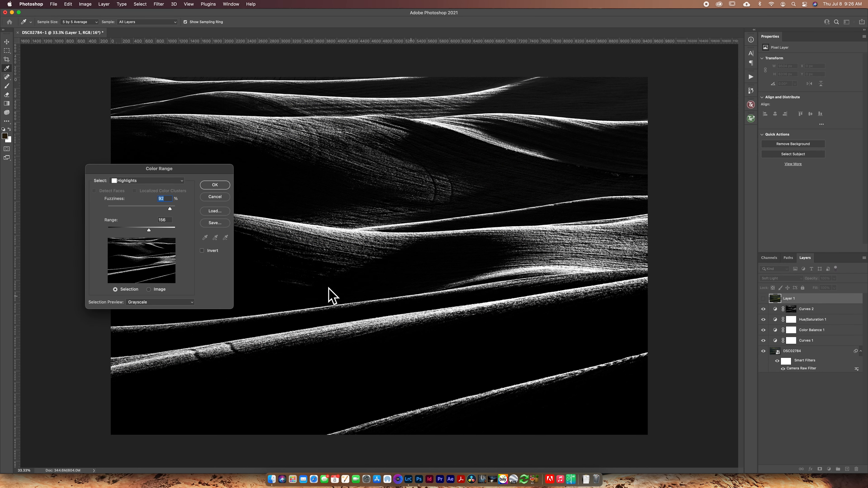
{"action": "left_click_drag", "start_coordinate": [149, 230], "coordinate": [139, 229]}
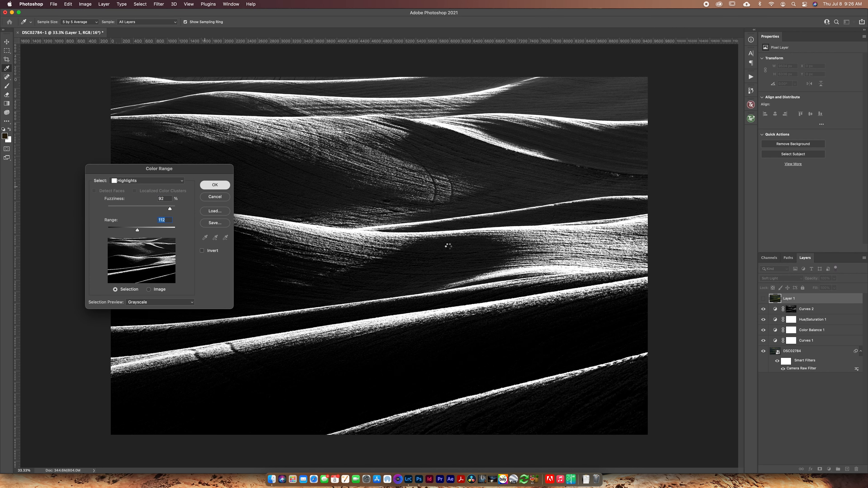
{"action": "key", "text": "Return"}
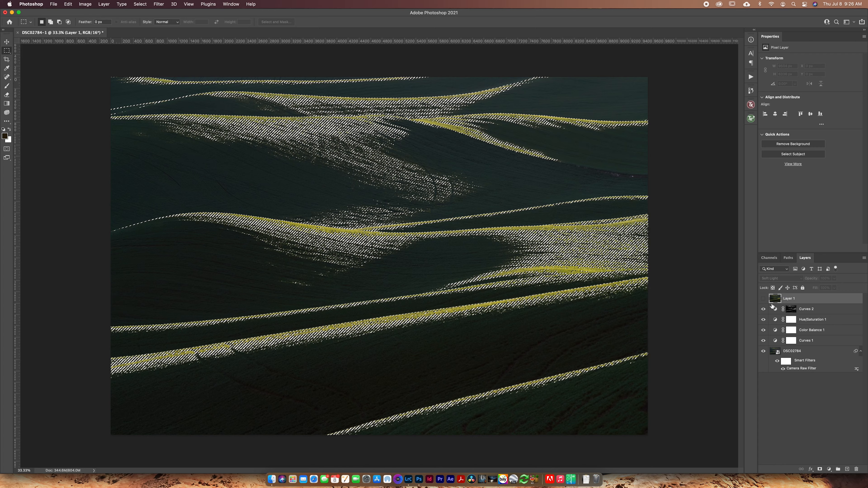
{"action": "left_click", "coordinate": [820, 469]}
Show the masked blur layer, lower its opacity to 50%, and compare the image without and with it.
{"action": "left_click", "coordinate": [763, 299]}
{"action": "left_click", "coordinate": [763, 299]}
{"action": "left_click", "coordinate": [763, 299]}
{"action": "left_click", "coordinate": [775, 298]}
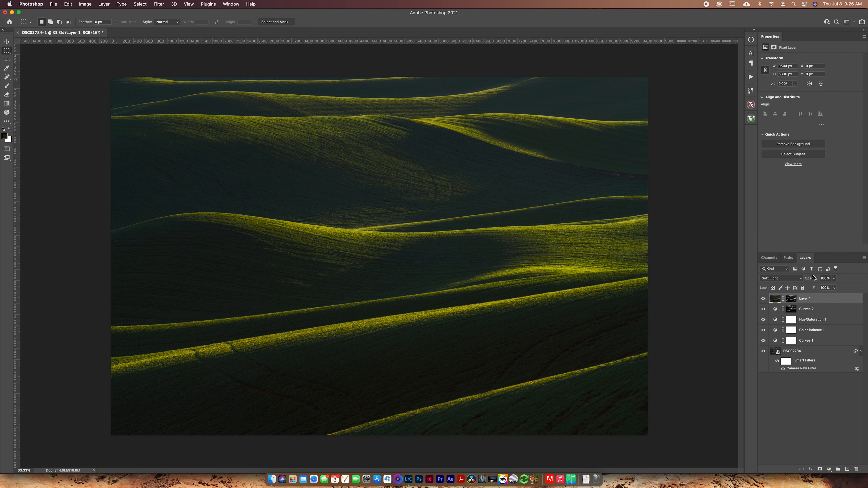
{"action": "left_click_drag", "start_coordinate": [812, 279], "coordinate": [796, 279]}
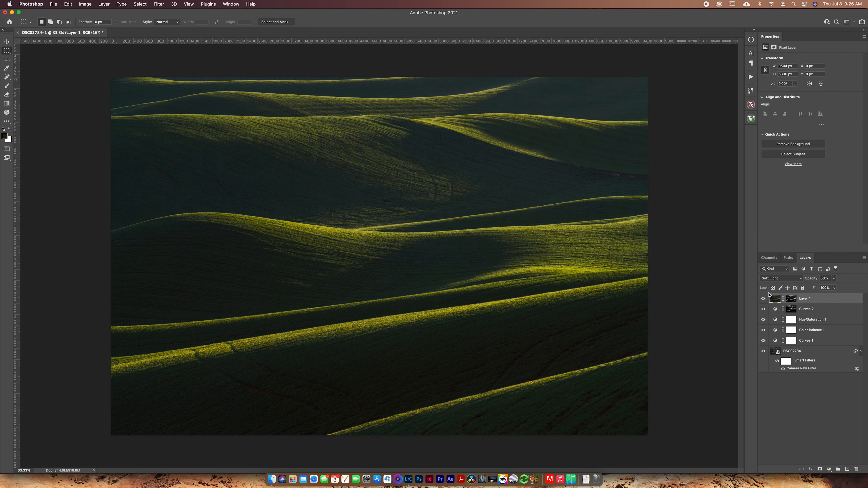
{"action": "left_click", "coordinate": [764, 298]}
{"action": "left_click", "coordinate": [763, 298]}
{"action": "left_click", "coordinate": [764, 299]}
{"action": "left_click", "coordinate": [764, 299]}
{"action": "left_click", "coordinate": [764, 299]}
{"action": "left_click", "coordinate": [764, 299]}
Change Layer 1's blend mode to Overlay and compare the image without and with the layer.
{"action": "left_click", "coordinate": [774, 278]}
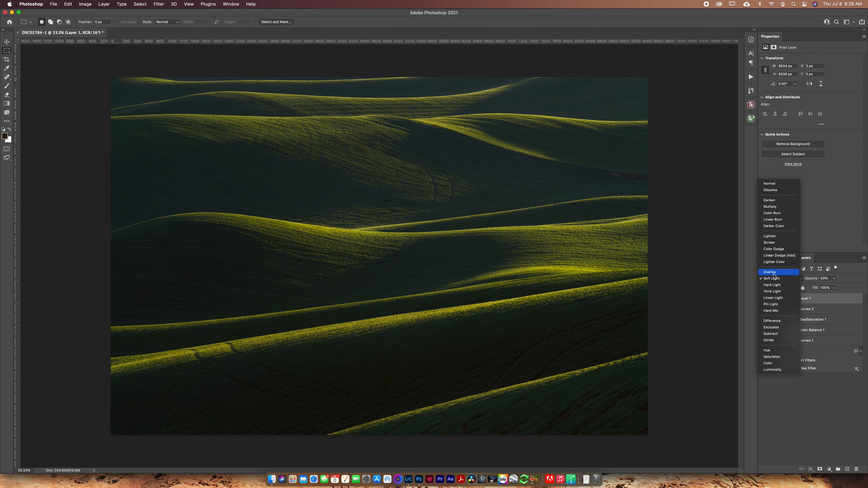
{"action": "left_click", "coordinate": [770, 272]}
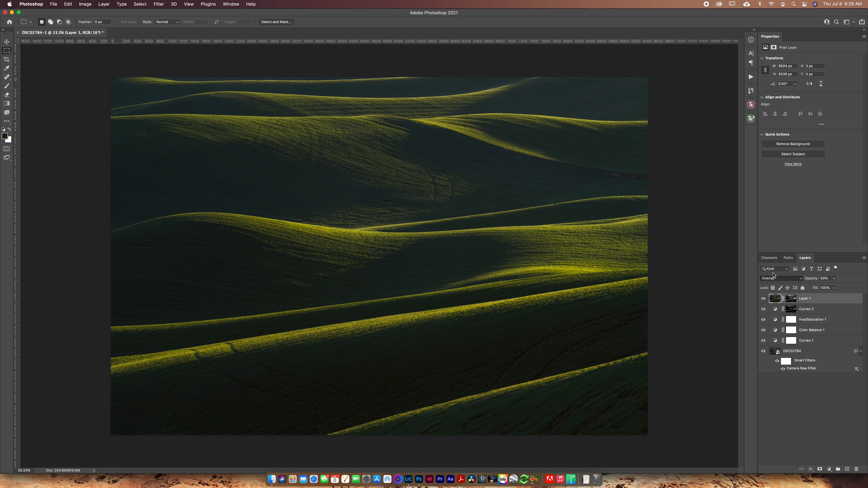
{"action": "left_click", "coordinate": [764, 299]}
{"action": "left_click", "coordinate": [764, 299]}
{"action": "left_click", "coordinate": [764, 299]}
{"action": "left_click", "coordinate": [764, 299]}
{"action": "left_click", "coordinate": [763, 299]}
{"action": "left_click", "coordinate": [764, 299]}
Stamp all visible layers onto a new top layer and apply Unsharp Mask with Amount 50%, Radius 40 pixels and Threshold 0.
{"action": "key", "text": "super+alt+shift+e"}
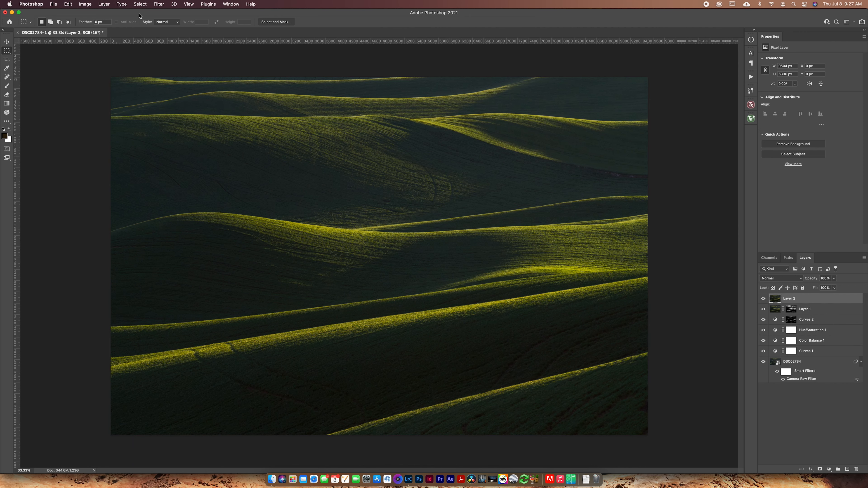
{"action": "left_click", "coordinate": [159, 3]}
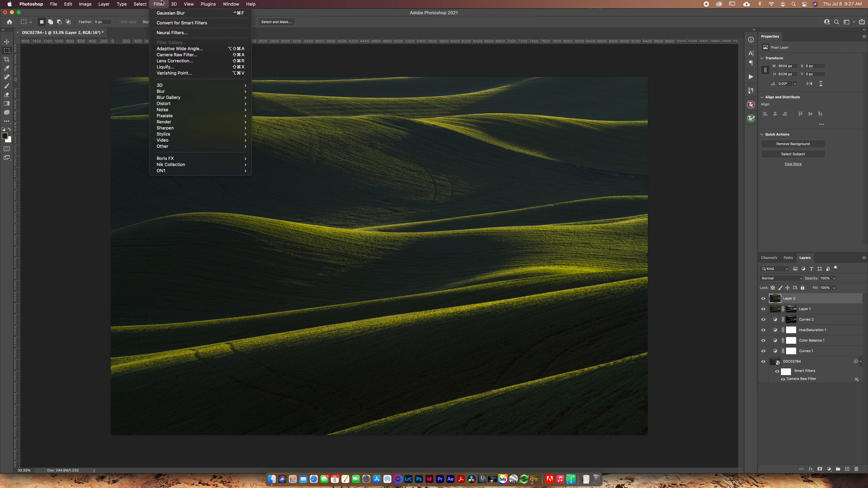
{"action": "mouse_move", "coordinate": [165, 130]}
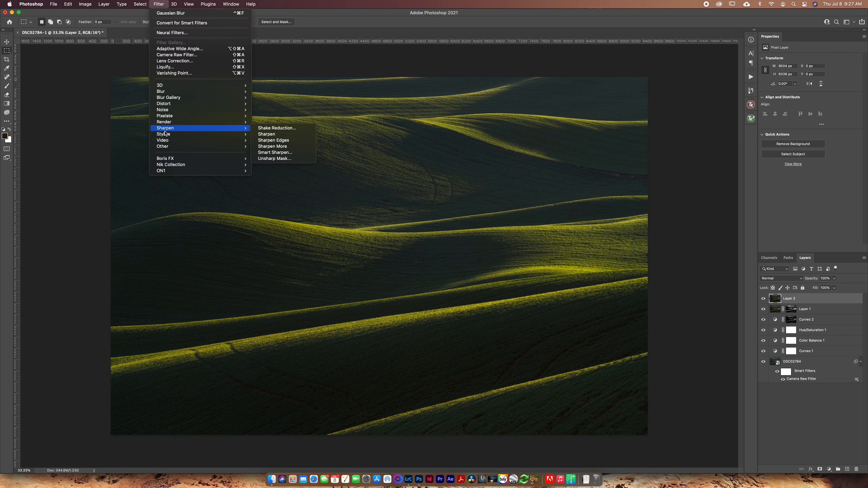
{"action": "left_click", "coordinate": [284, 158]}
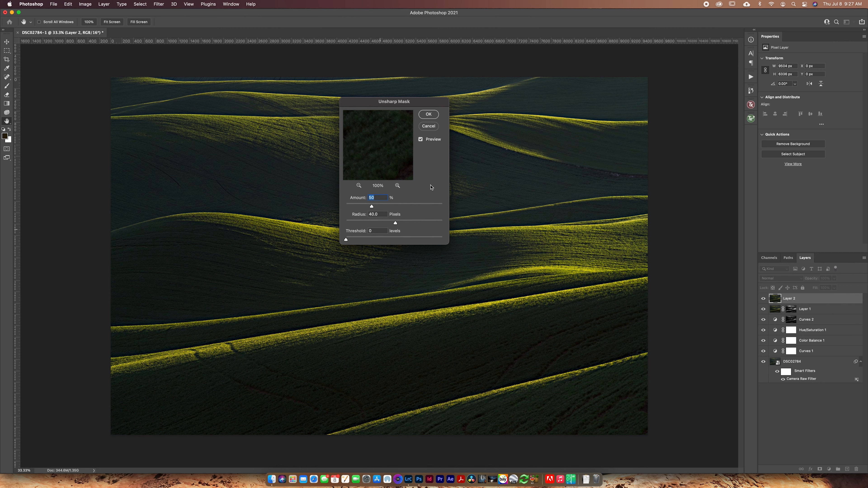
{"action": "left_click", "coordinate": [431, 116]}
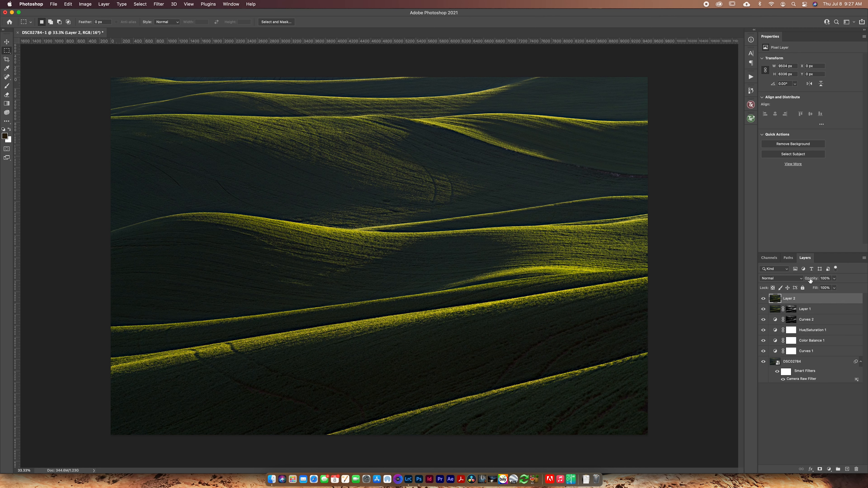
Lower the sharpened layer's opacity to 38% and compare the image without and with it, including at 100% zoom.
{"action": "mouse_move", "coordinate": [804, 280]}
{"action": "left_mouse_down"}
{"action": "mouse_move", "coordinate": [819, 282]}
{"action": "mouse_move", "coordinate": [792, 281]}
{"action": "left_mouse_up"}
{"action": "left_click", "coordinate": [763, 299]}
{"action": "left_click", "coordinate": [763, 299]}
{"action": "left_click", "coordinate": [763, 299]}
{"action": "left_click", "coordinate": [762, 299]}
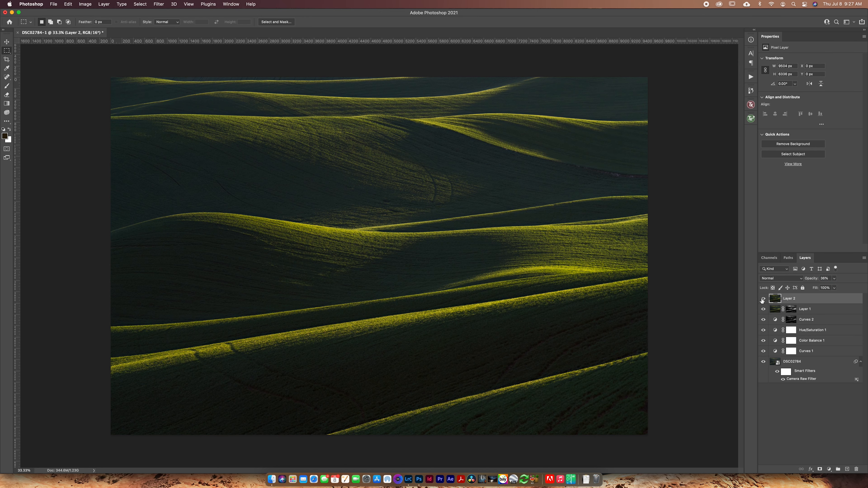
{"action": "key", "text": "super+plus"}
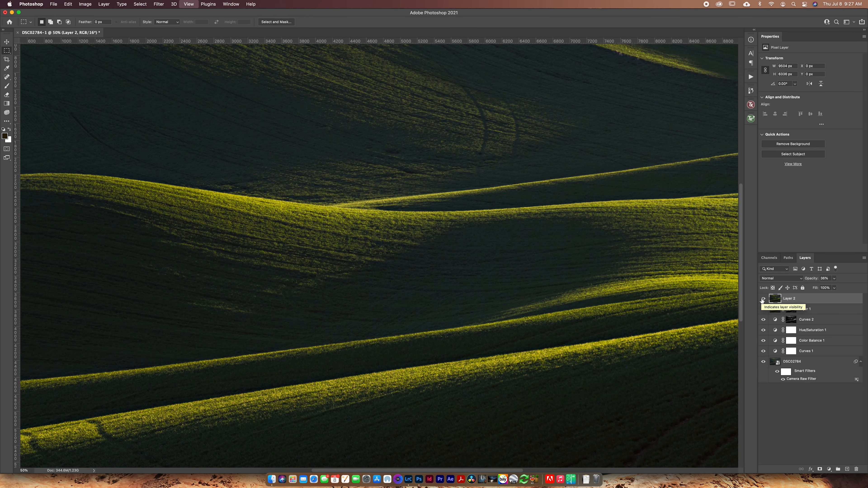
{"action": "key", "text": "super+plus"}
{"action": "key", "text": "super+plus"}
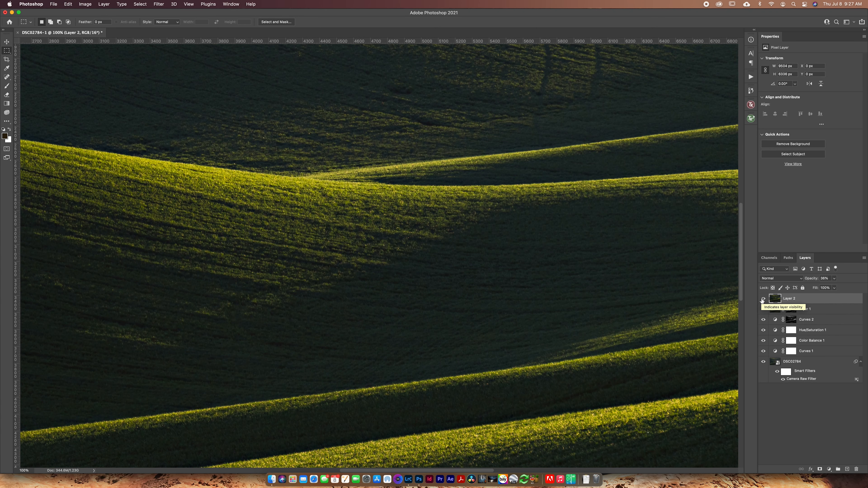
{"action": "left_click", "coordinate": [762, 300]}
{"action": "left_click", "coordinate": [762, 300]}
{"action": "left_click_drag", "start_coordinate": [810, 280], "coordinate": [810, 281]}
Stamp all visible layers onto a new top layer and give it a Camera Raw vignette of -25, comparing the image without the effect.
{"action": "key", "text": "super+0"}
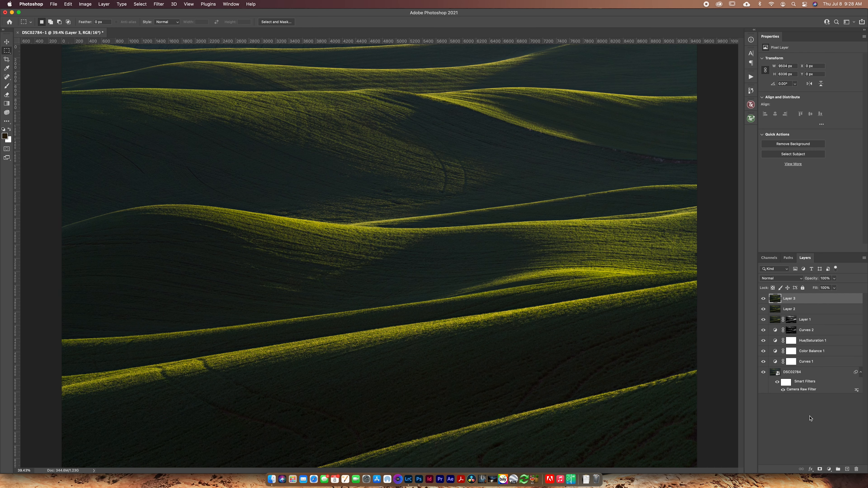
{"action": "left_click", "coordinate": [160, 2]}
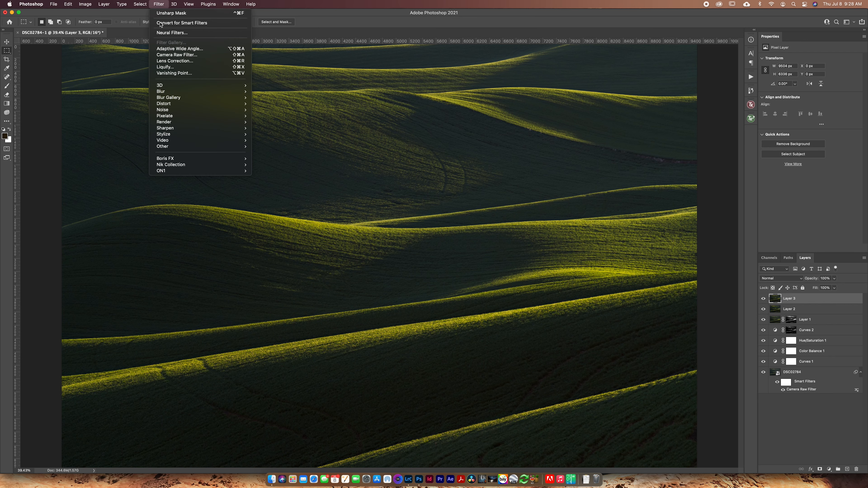
{"action": "left_click", "coordinate": [173, 56]}
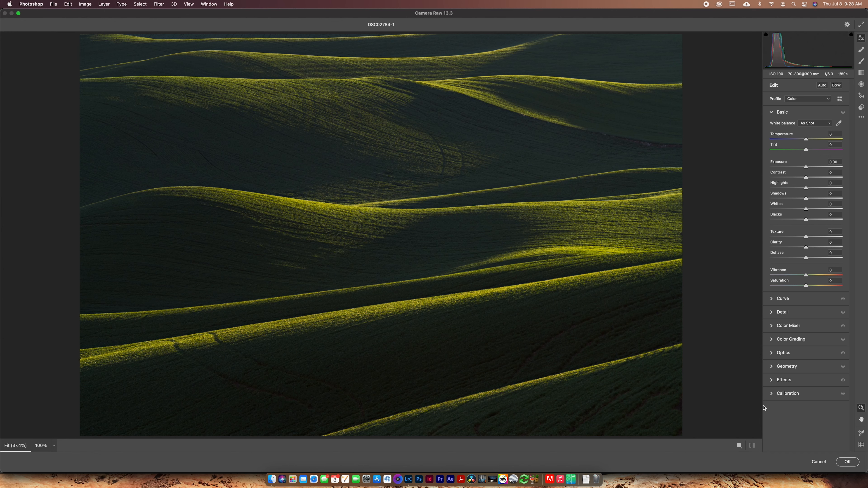
{"action": "left_click", "coordinate": [772, 382]}
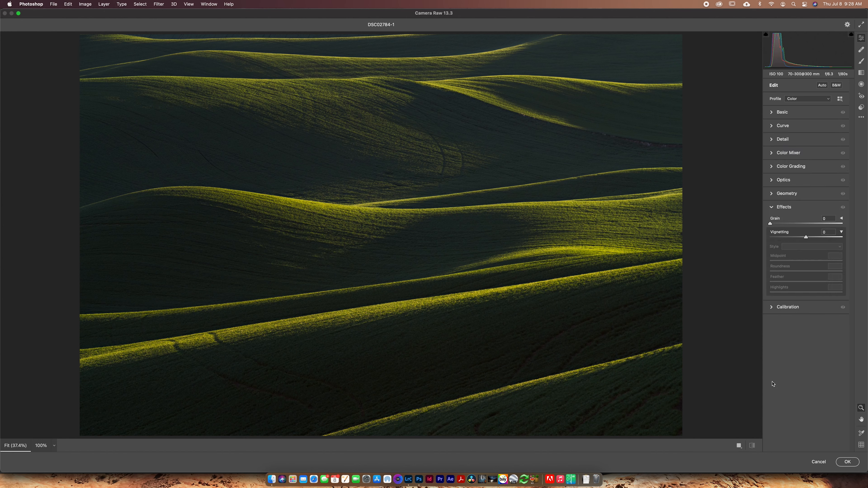
{"action": "left_click_drag", "start_coordinate": [806, 237], "coordinate": [798, 241]}
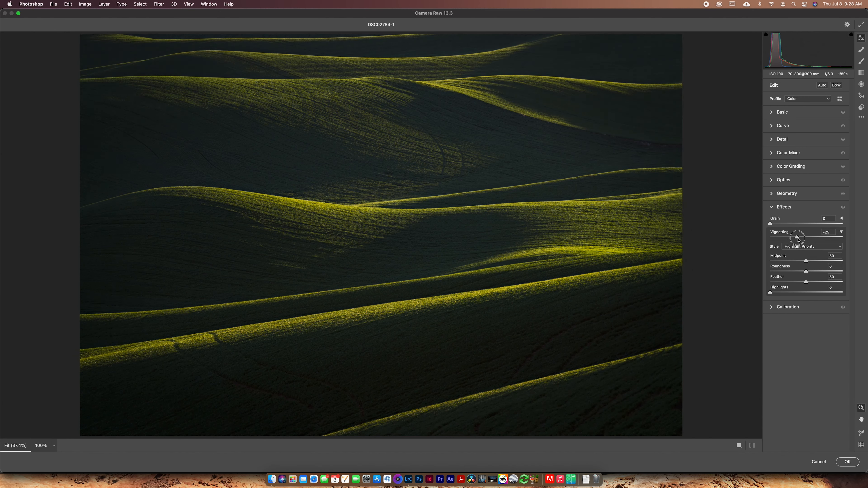
{"action": "left_click", "coordinate": [844, 208]}
{"action": "left_click", "coordinate": [844, 207]}
Increase the vignette's Feather and darken it slightly, apply the Camera Raw filter, and compare the image without and with the vignette layer.
{"action": "left_click_drag", "start_coordinate": [807, 282], "coordinate": [817, 283]}
{"action": "left_click_drag", "start_coordinate": [797, 237], "coordinate": [795, 239]}
{"action": "mouse_move", "coordinate": [770, 292]}
{"action": "left_mouse_down"}
{"action": "mouse_move", "coordinate": [862, 295]}
{"action": "mouse_move", "coordinate": [754, 295]}
{"action": "left_mouse_up"}
{"action": "left_click", "coordinate": [849, 459]}
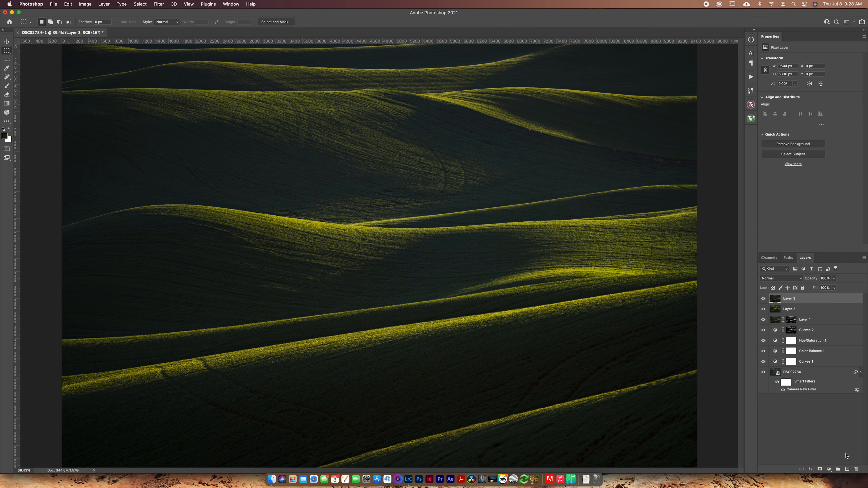
{"action": "key", "text": "super+minus"}
{"action": "key", "text": "super+minus"}
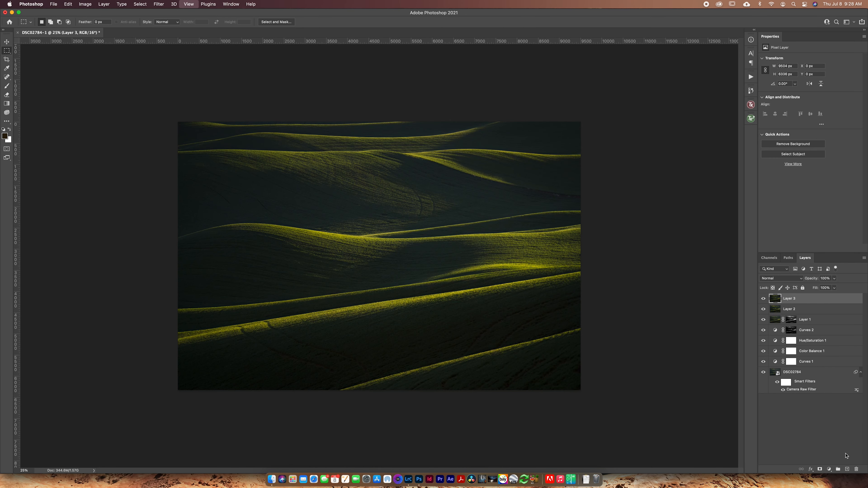
{"action": "left_click", "coordinate": [763, 299]}
{"action": "left_click", "coordinate": [763, 299]}
{"action": "left_click", "coordinate": [763, 299]}
{"action": "left_click", "coordinate": [764, 299]}
Add a white layer mask to the vignette layer and choose the Brush tool with black as the foreground color.
{"action": "left_click", "coordinate": [820, 470]}
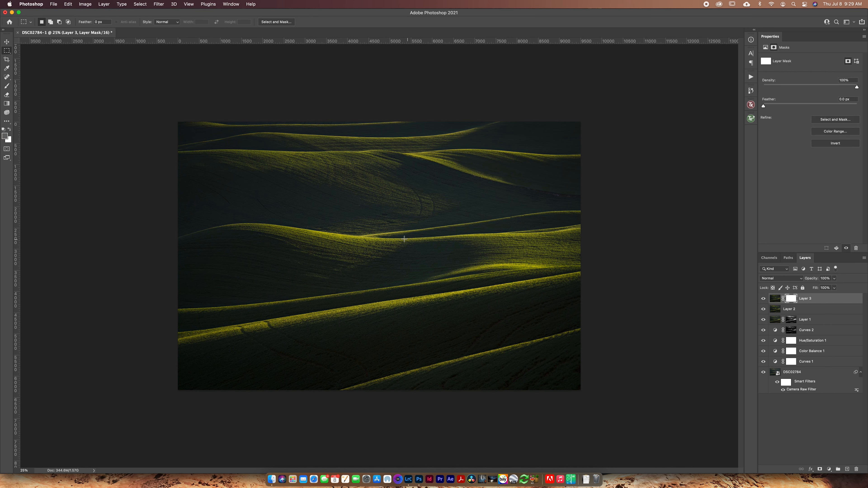
{"action": "left_click", "coordinate": [9, 88]}
{"action": "left_click", "coordinate": [4, 130]}
{"action": "left_click", "coordinate": [9, 130]}
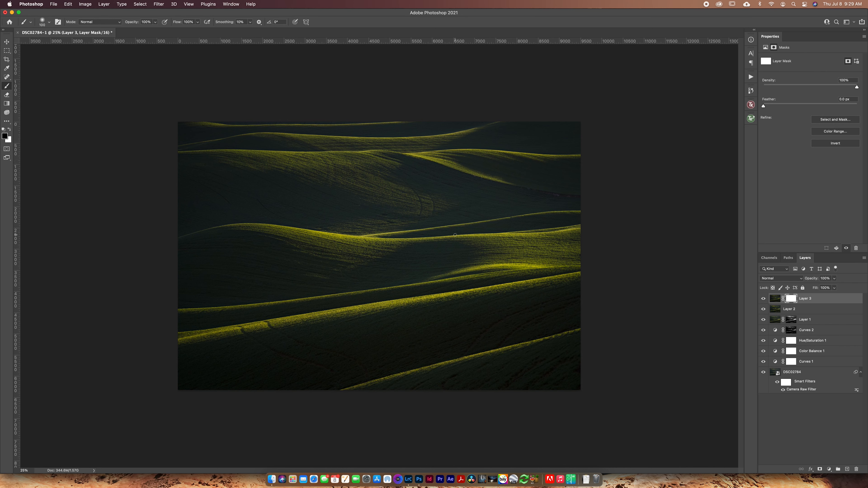
Enlarge the Soft Round brush, at 0% hardness, to about the height of the lit slope at the photo's right edge.
{"action": "left_click", "coordinate": [42, 22]}
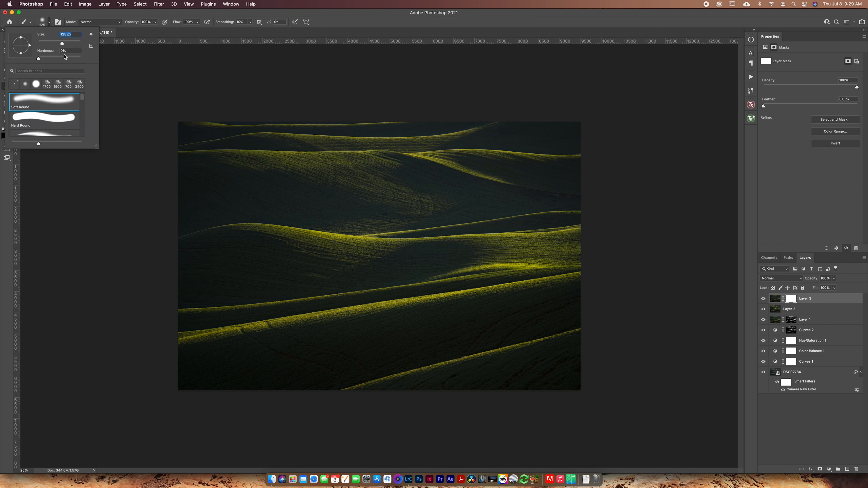
{"action": "left_click_drag", "start_coordinate": [67, 41], "coordinate": [73, 42]}
{"action": "left_click", "coordinate": [50, 22]}
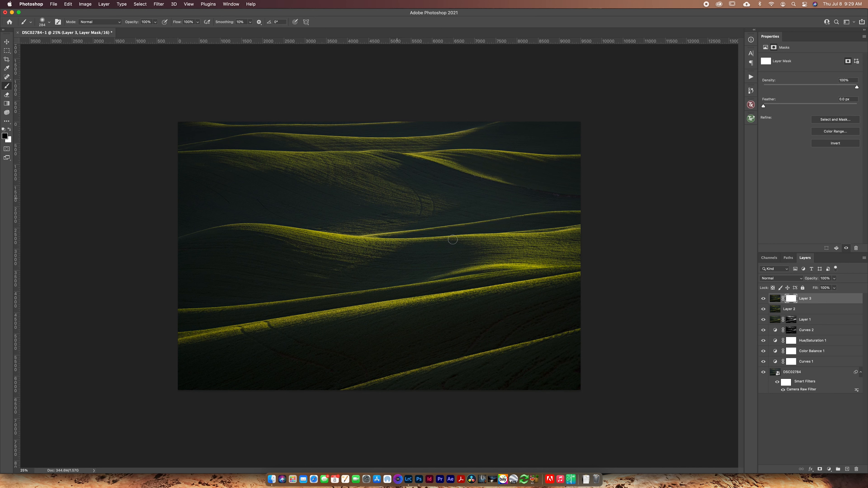
{"action": "key", "text": "bracketright"}
{"action": "key", "text": "bracketright"}
{"action": "key", "text": "bracketright"}
{"action": "key", "text": "bracketright"}
{"action": "key", "text": "bracketright"}
{"action": "key", "text": "bracketright"}
{"action": "key", "text": "bracketright"}
{"action": "key", "text": "bracketright"}
{"action": "key", "text": "bracketright"}
{"action": "key", "text": "bracketright"}
{"action": "key", "text": "bracketright"}
{"action": "key", "text": "bracketright"}
{"action": "key", "text": "bracketright"}
{"action": "key", "text": "bracketright"}
{"action": "key", "text": "bracketright"}
{"action": "key", "text": "bracketright"}
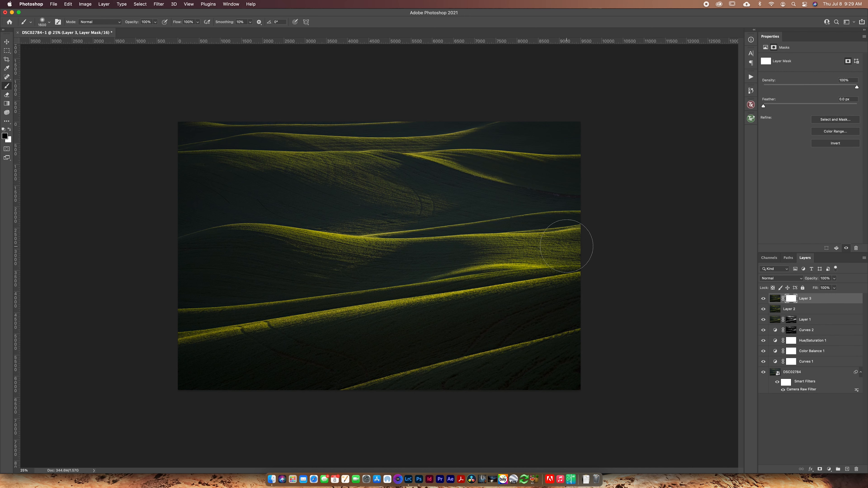